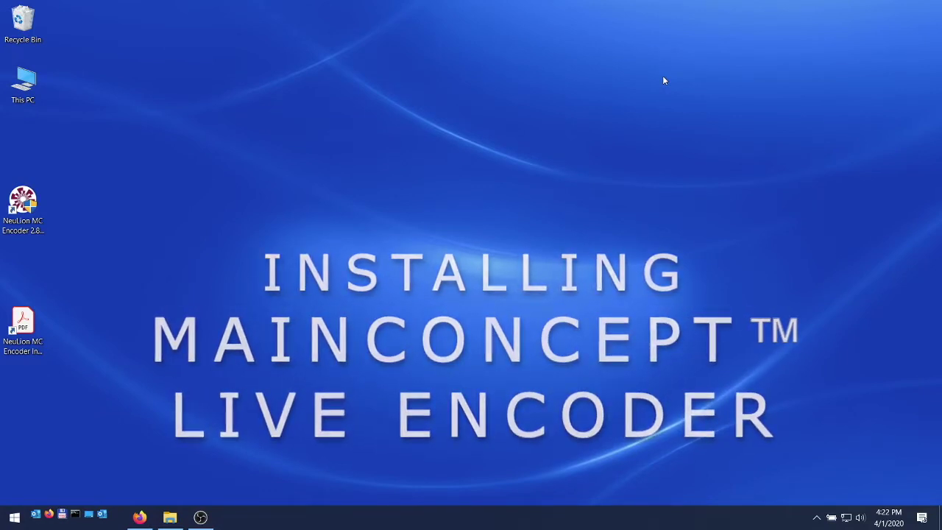
Launch the NeuLion MC Encoder 2.8.2 Win64 Setup.exe from the desktop
{"action": "left_click", "coordinate": [22, 210]}
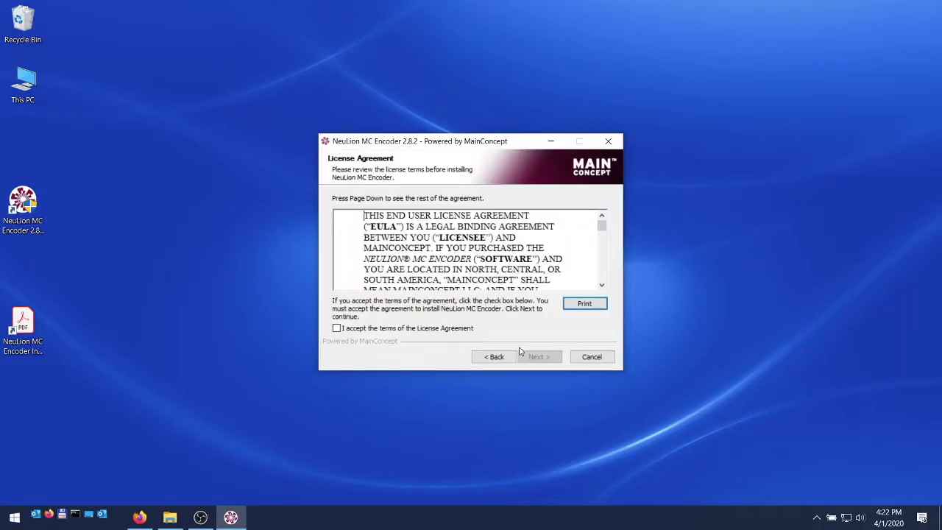
Accept the licence, keep C:\McNeuEncoder as the folder, and install both services
{"action": "left_click", "coordinate": [433, 330]}
{"action": "left_click", "coordinate": [527, 358]}
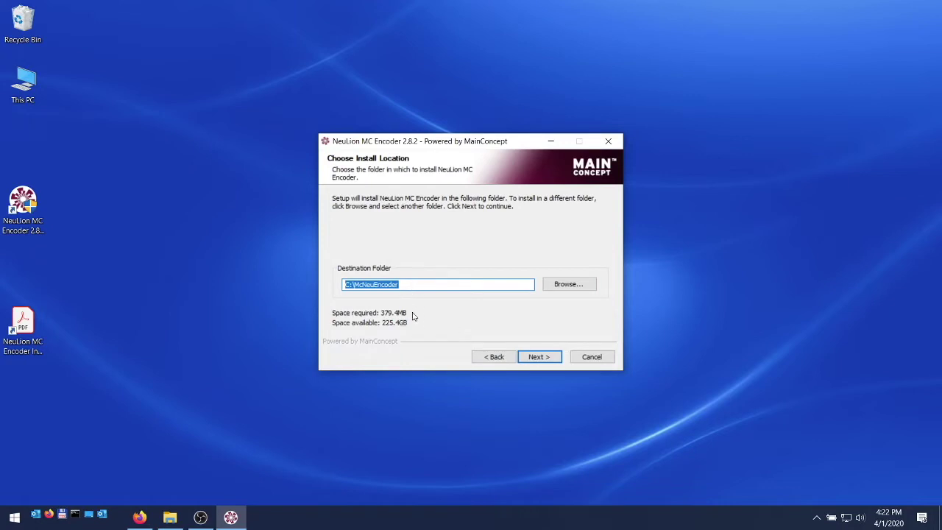
{"action": "left_click", "coordinate": [533, 356]}
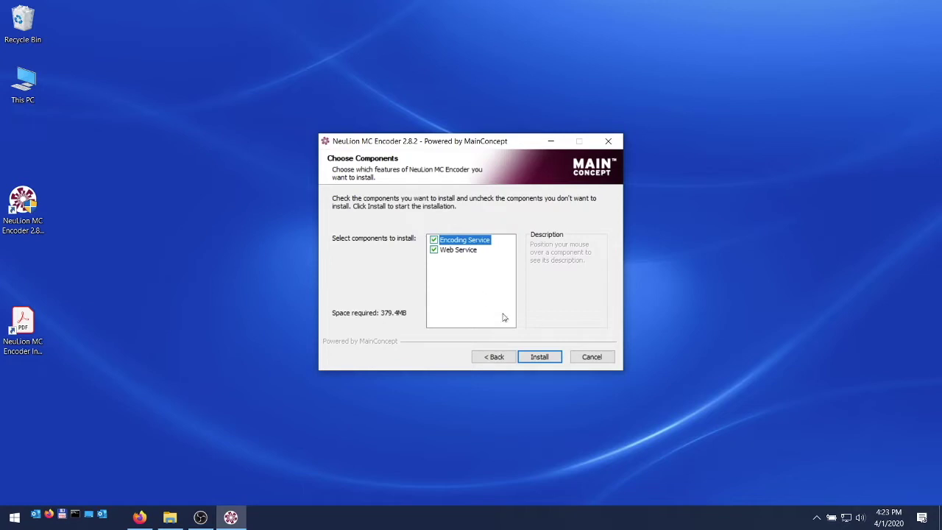
{"action": "left_click", "coordinate": [541, 358]}
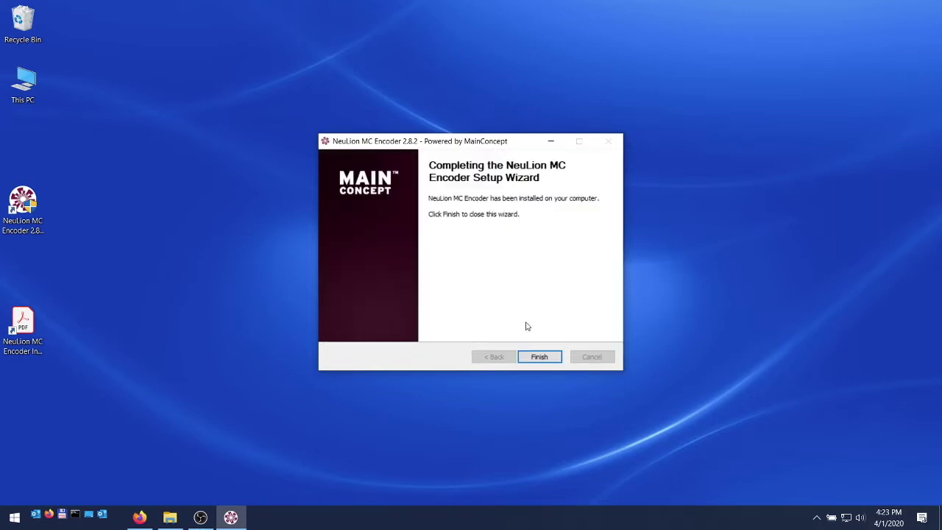
Close the completed NeuLion MC Encoder setup wizard with Finish
{"action": "left_click", "coordinate": [533, 357]}
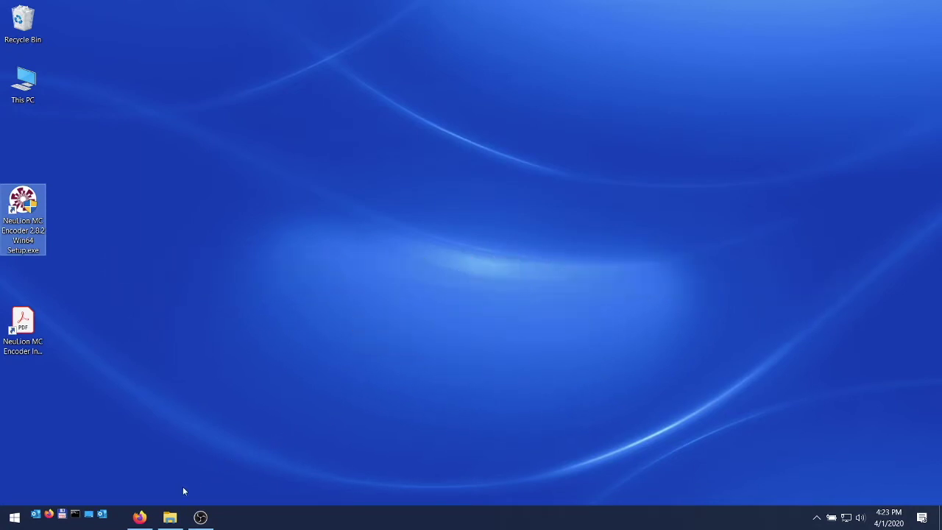
Log in to localhost:8080/login.jsp in Firefox as admin with the administrator password
{"action": "left_click", "coordinate": [141, 517]}
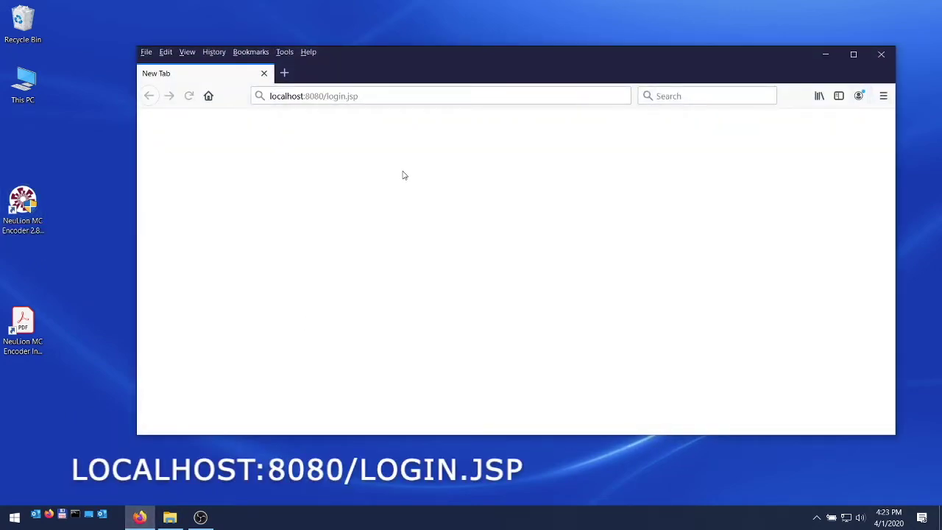
{"action": "left_click", "coordinate": [407, 91]}
{"action": "key", "text": "Return"}
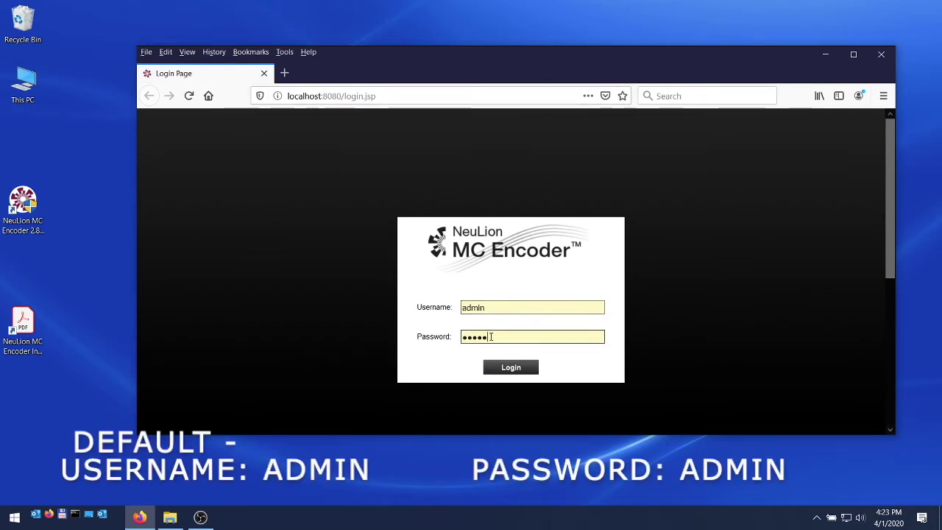
{"action": "left_click", "coordinate": [490, 334]}
{"action": "key", "text": "BackSpace"}
{"action": "key", "text": "BackSpace"}
{"action": "key", "text": "BackSpace"}
{"action": "key", "text": "BackSpace"}
{"action": "key", "text": "BackSpace"}
{"action": "type", "text": "admin"}
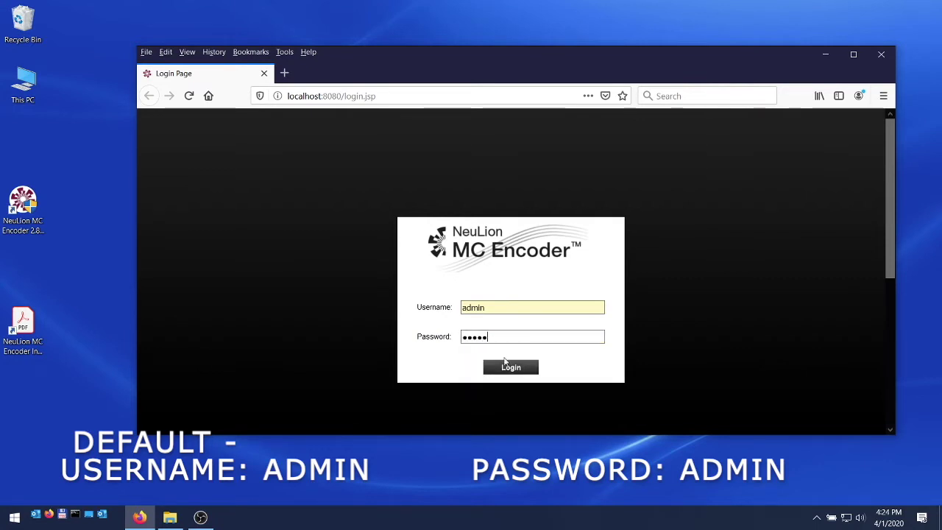
{"action": "left_click", "coordinate": [504, 361]}
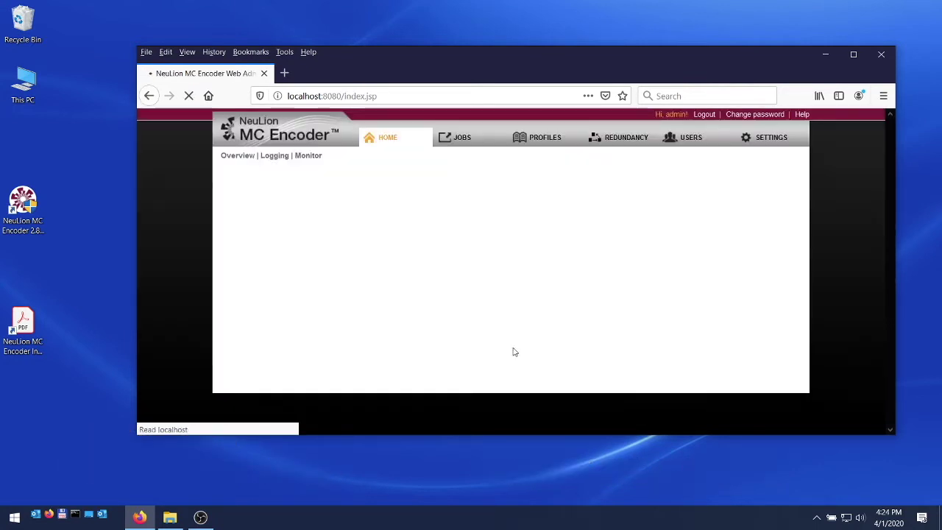
Add and save a DEVICE source named Source using the Integrated Webcam and Microphone Array
{"action": "left_click", "coordinate": [463, 141]}
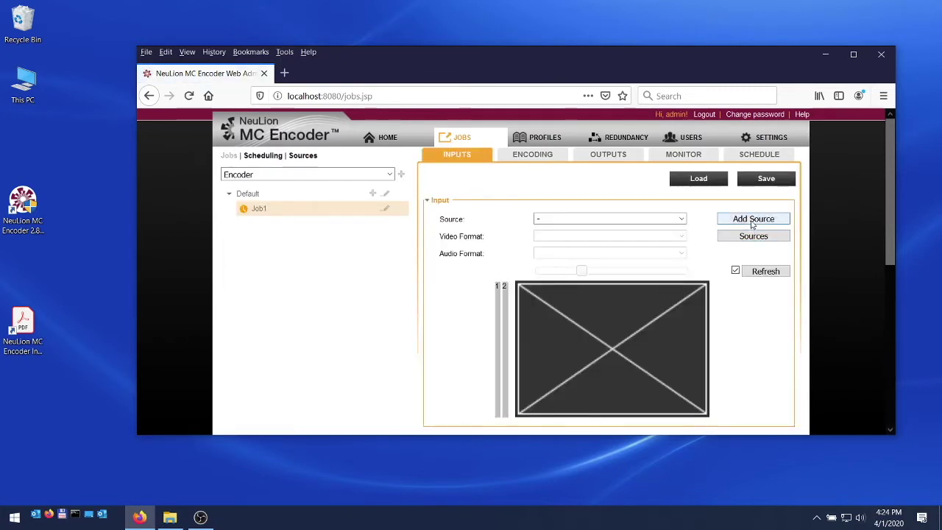
{"action": "left_click", "coordinate": [752, 220]}
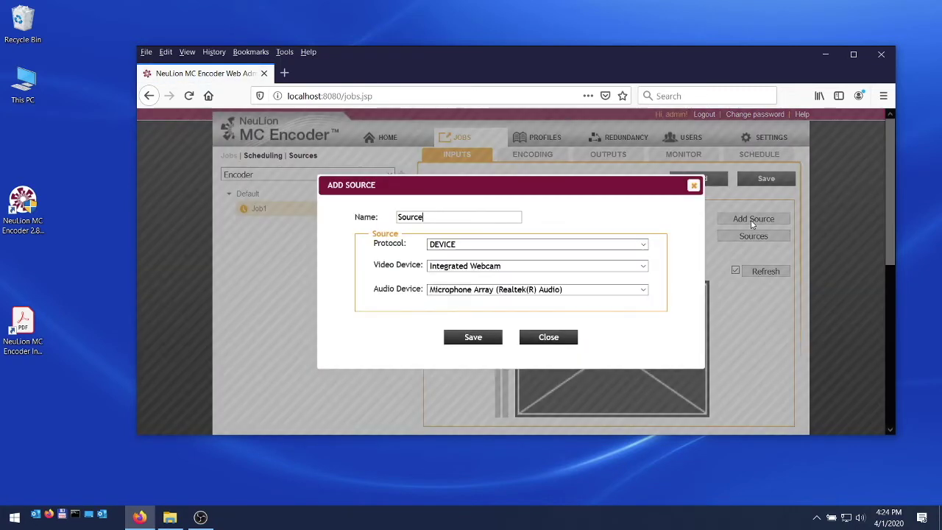
{"action": "left_click", "coordinate": [643, 245]}
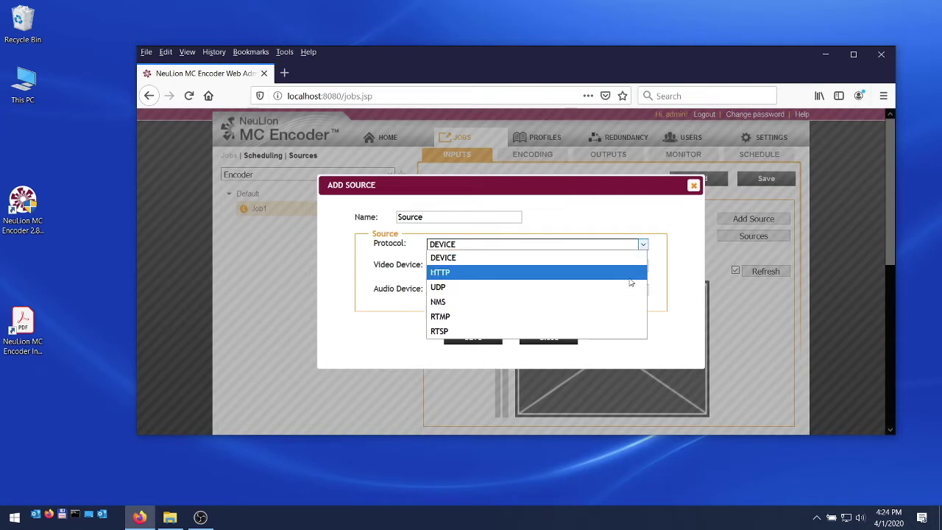
{"action": "left_click", "coordinate": [643, 245]}
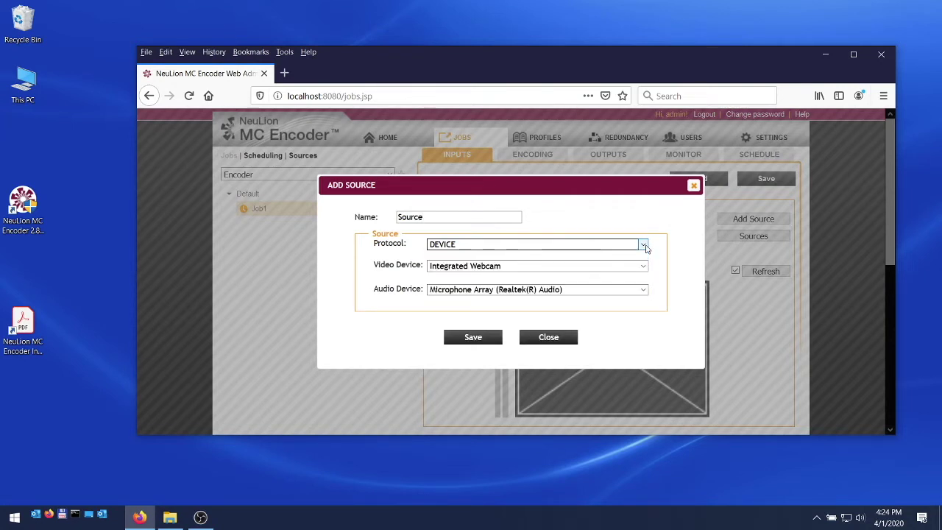
{"action": "left_click", "coordinate": [643, 267]}
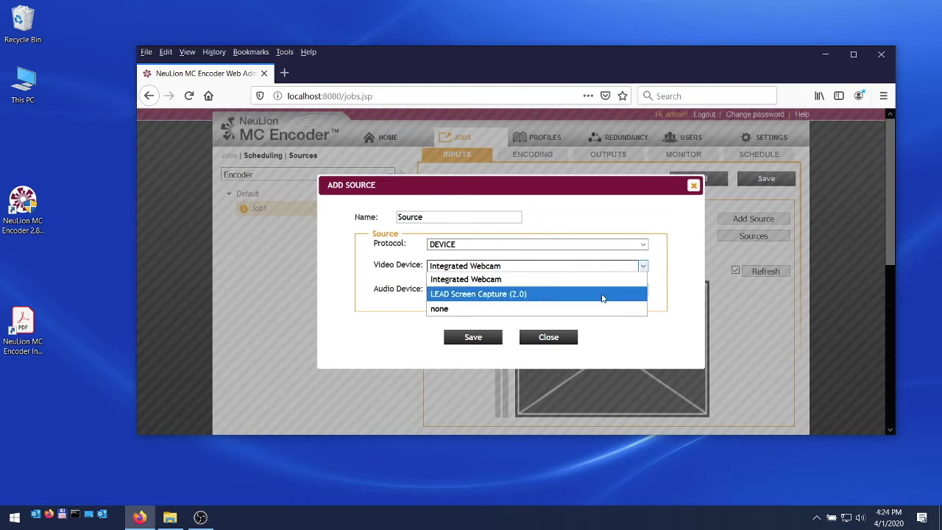
{"action": "left_click", "coordinate": [644, 267]}
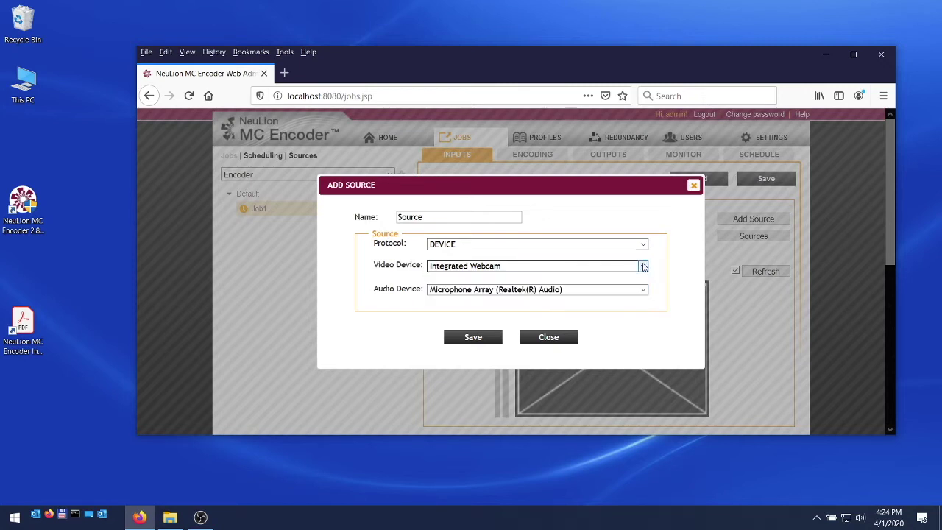
{"action": "left_click", "coordinate": [485, 339]}
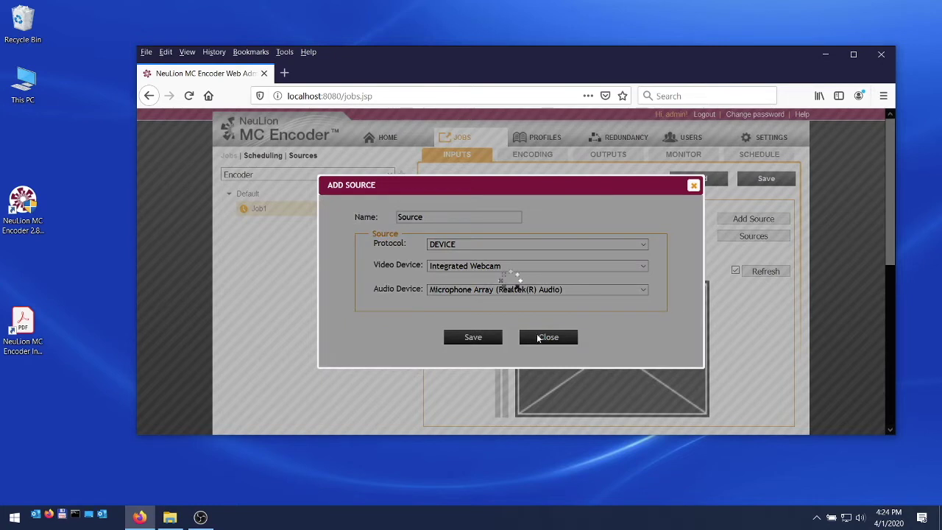
Close the Add Source window and set Job1's input to 'Source - Source'
{"action": "left_click", "coordinate": [541, 337]}
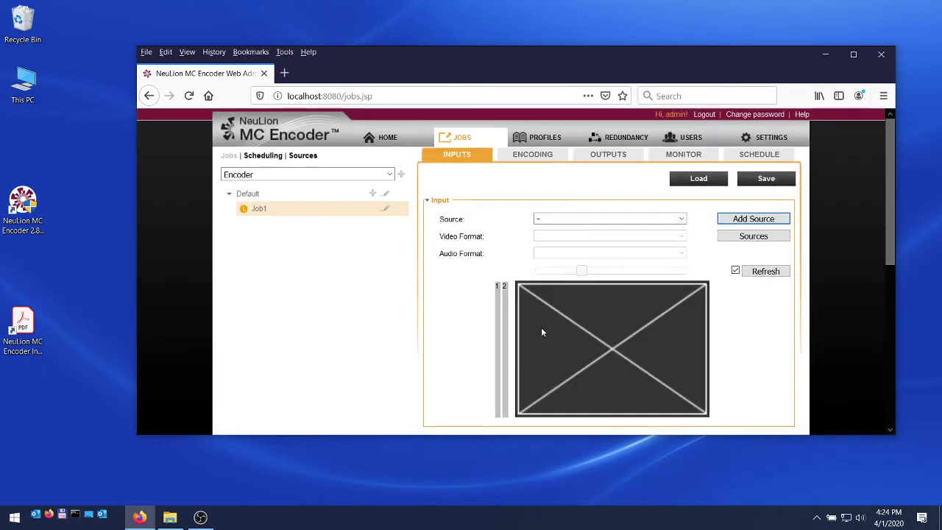
{"action": "left_click", "coordinate": [681, 219]}
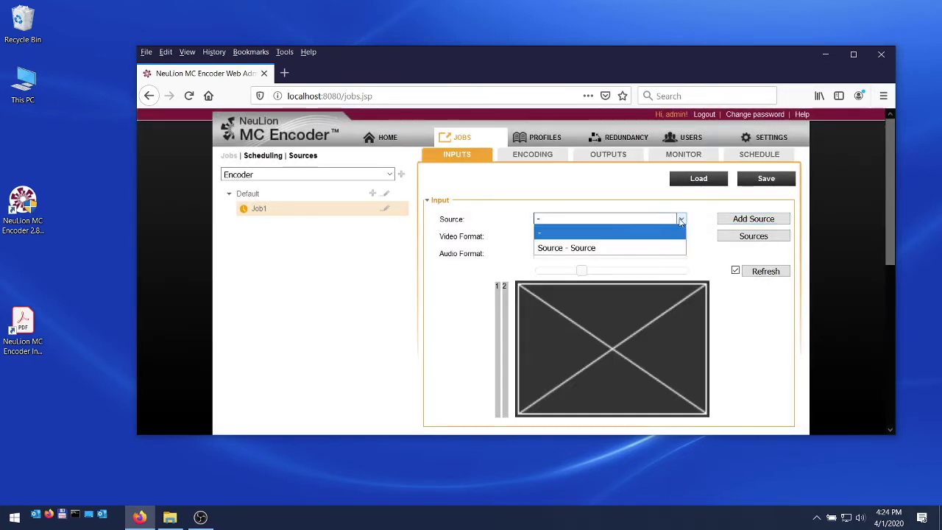
{"action": "left_click", "coordinate": [641, 253]}
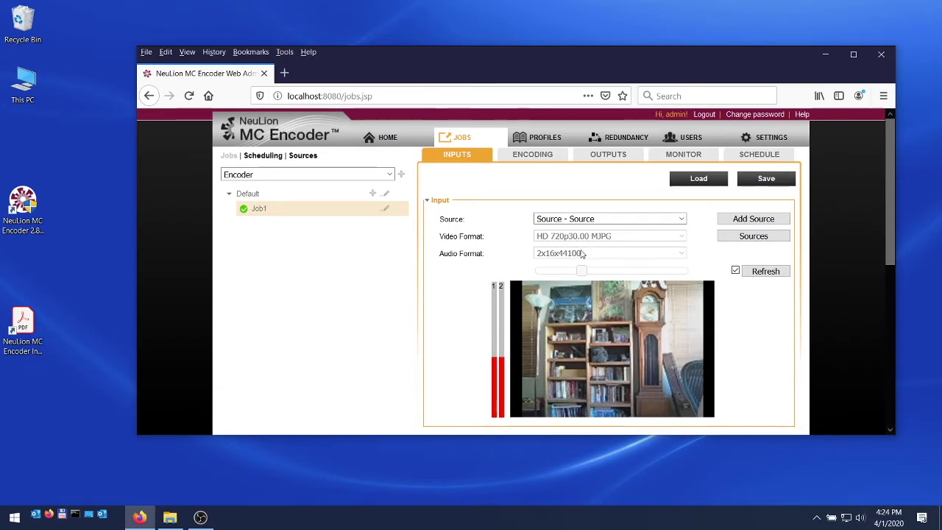
{"action": "scroll", "coordinate": [750, 323], "scroll_direction": "down", "scroll_amount": 4}
Keep the pre-process Frame Rate at Default and Deinterlace at No
{"action": "scroll", "coordinate": [452, 269], "scroll_direction": "up", "scroll_amount": 2}
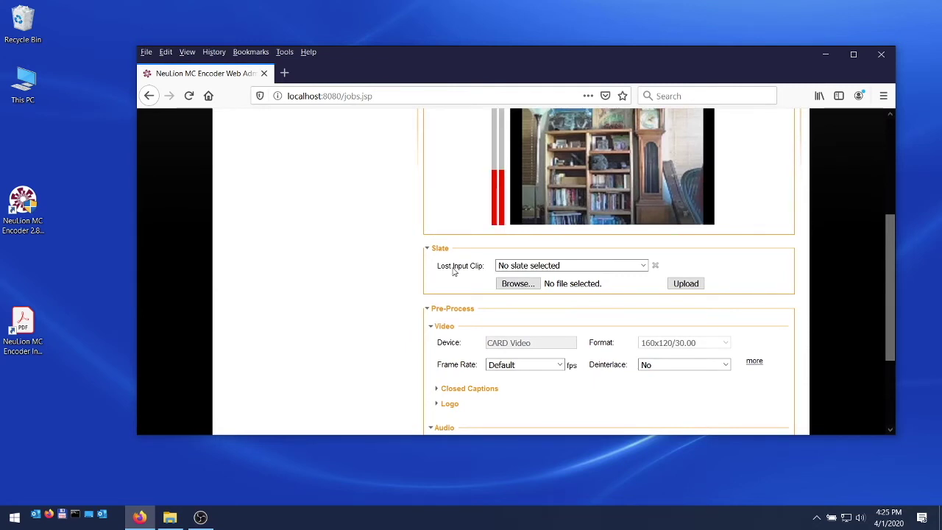
{"action": "scroll", "coordinate": [559, 360], "scroll_direction": "down", "scroll_amount": 3}
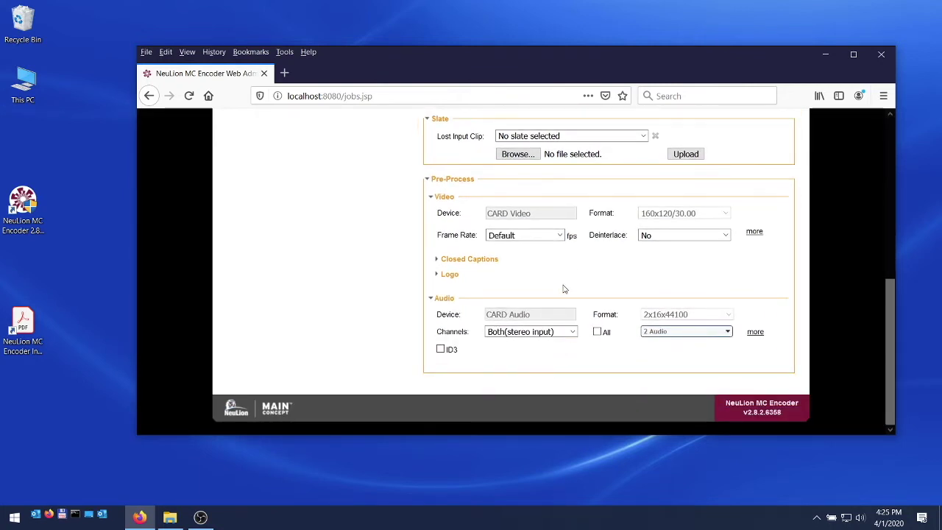
{"action": "left_click", "coordinate": [561, 237]}
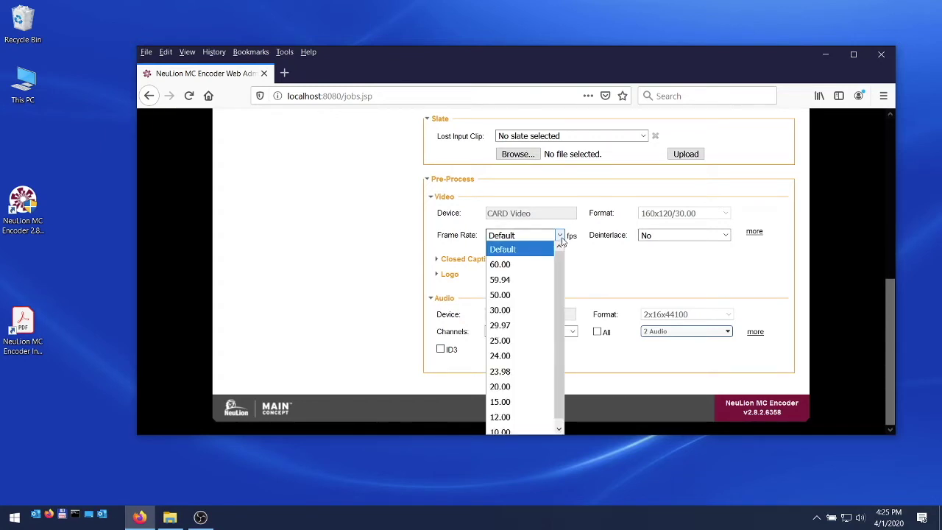
{"action": "left_click", "coordinate": [562, 237]}
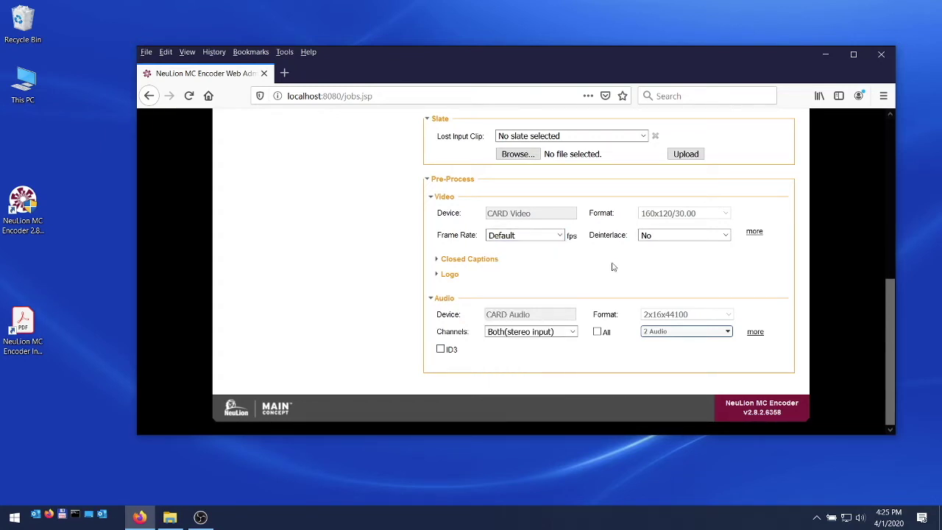
{"action": "left_click", "coordinate": [725, 236]}
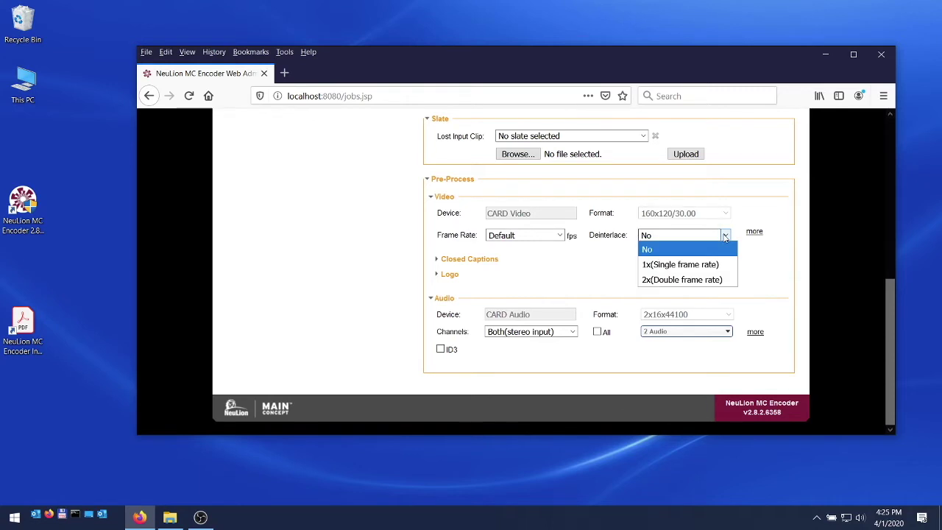
{"action": "left_click", "coordinate": [725, 235]}
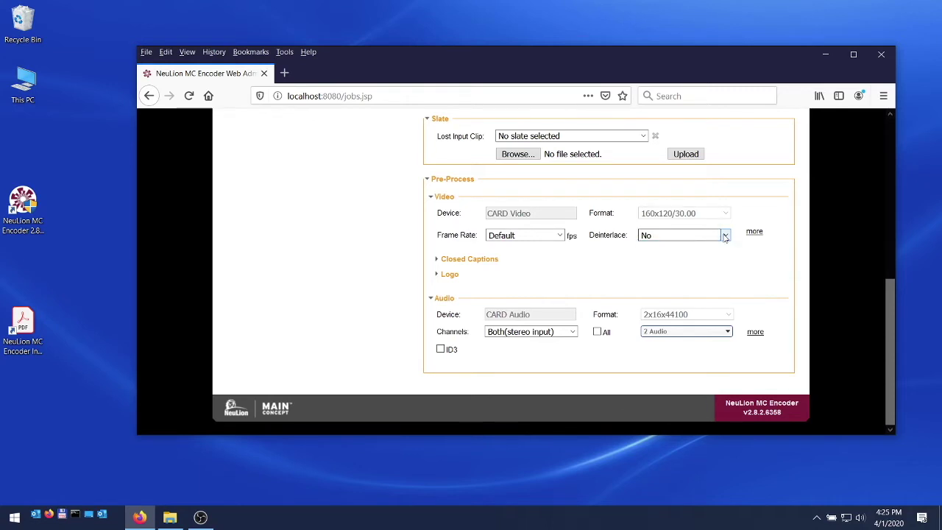
Leave Closed Captions, Logo and both stereo audio channels unchanged
{"action": "left_click", "coordinate": [437, 263]}
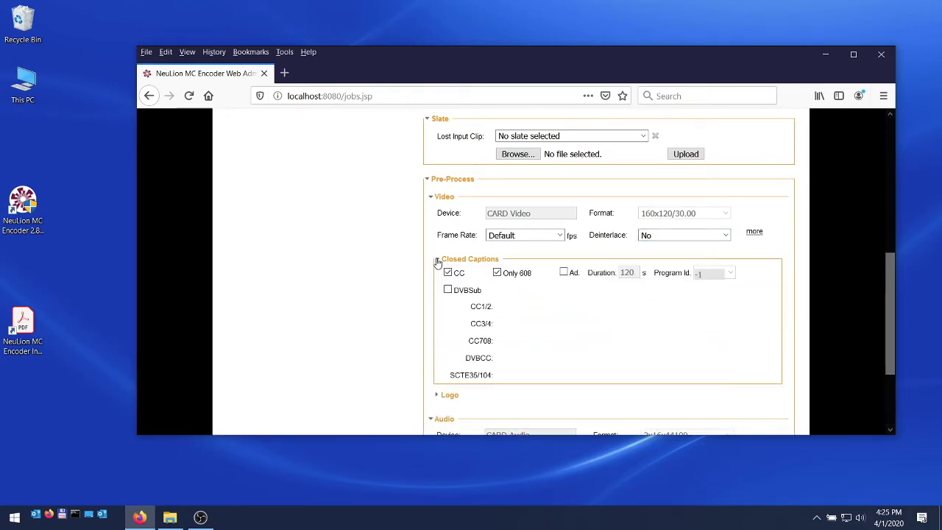
{"action": "left_click", "coordinate": [437, 262]}
{"action": "left_click", "coordinate": [437, 276]}
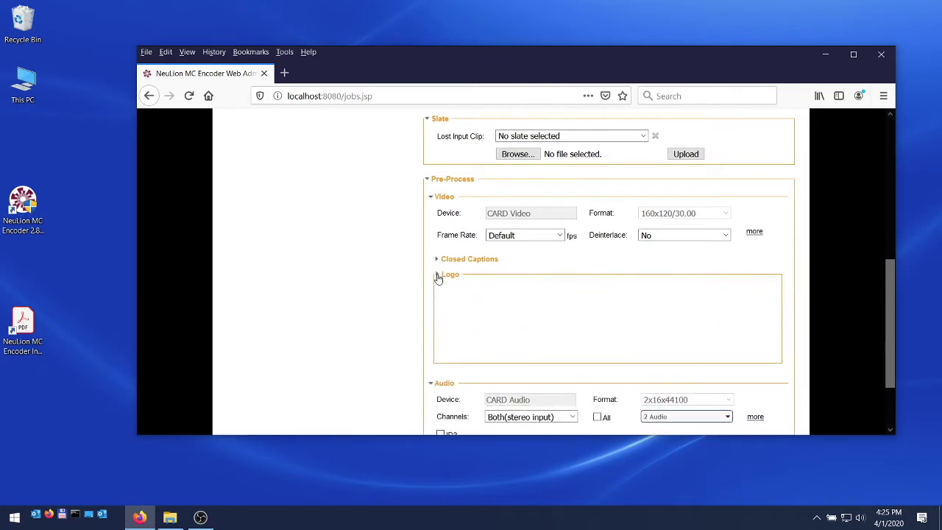
{"action": "left_click", "coordinate": [437, 275]}
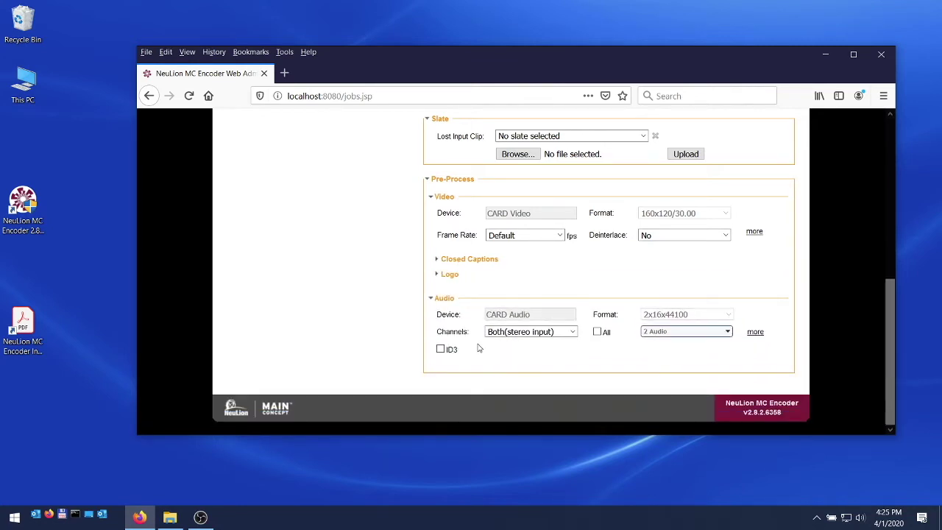
{"action": "left_click", "coordinate": [573, 332]}
{"action": "left_click", "coordinate": [573, 333]}
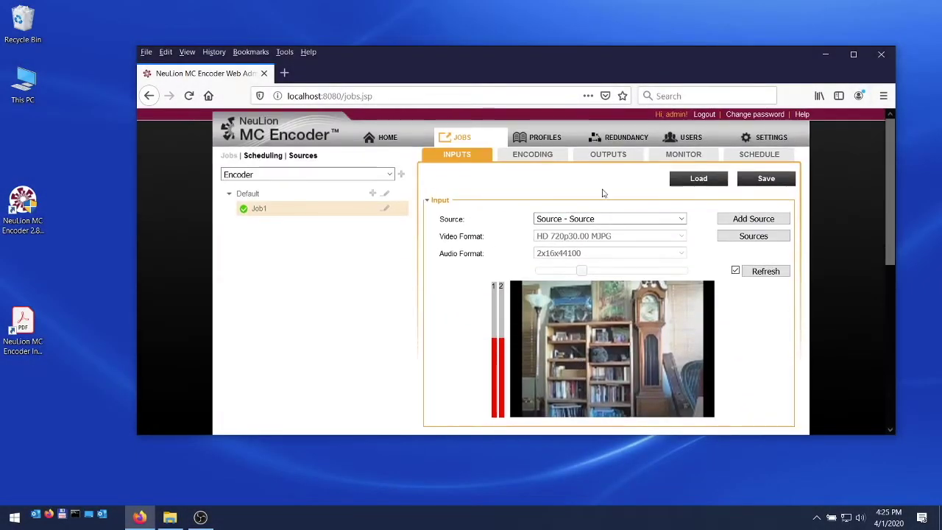
{"action": "left_click", "coordinate": [546, 157]}
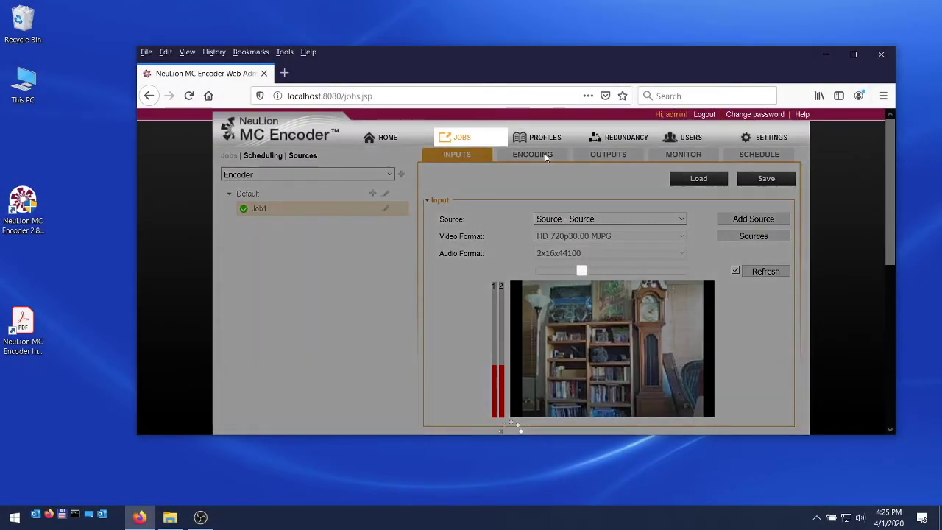
Keep the H264 video codec and set the profile to High
{"action": "scroll", "coordinate": [573, 321], "scroll_direction": "down", "scroll_amount": 3}
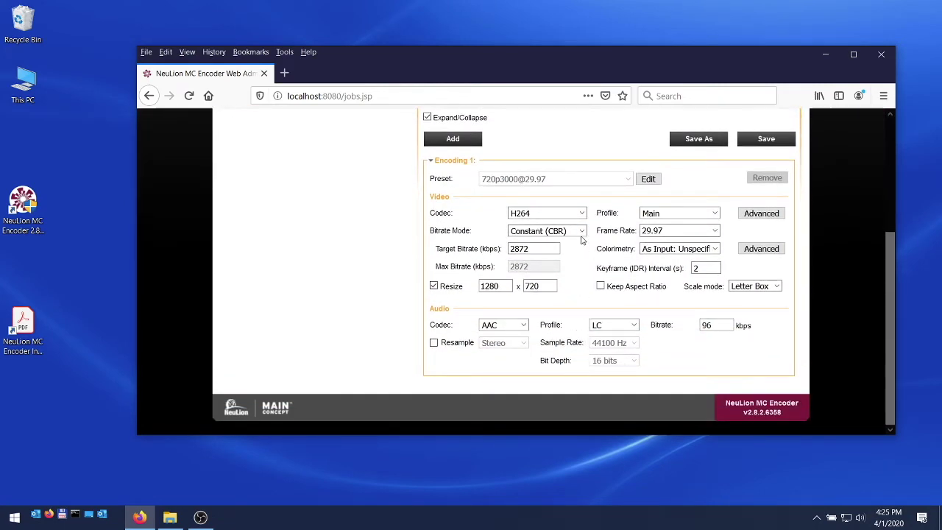
{"action": "left_click", "coordinate": [582, 214]}
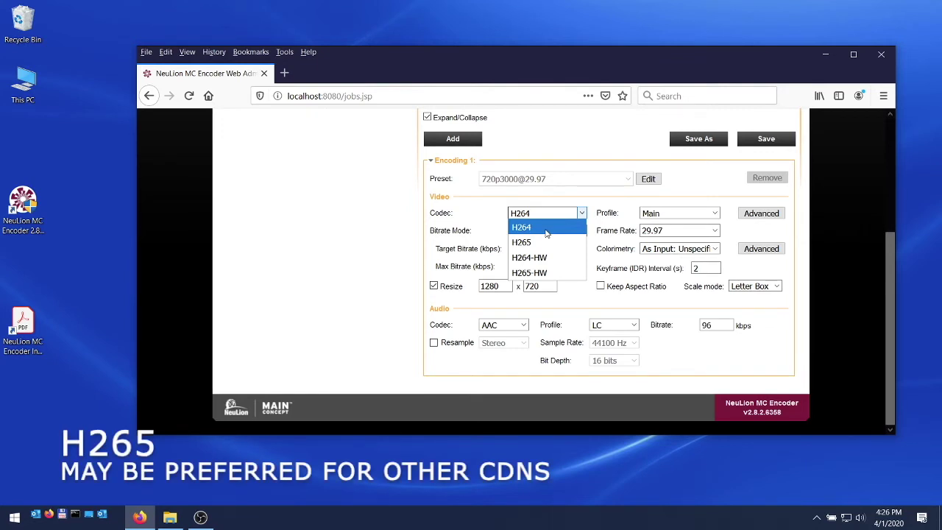
{"action": "left_click", "coordinate": [582, 213]}
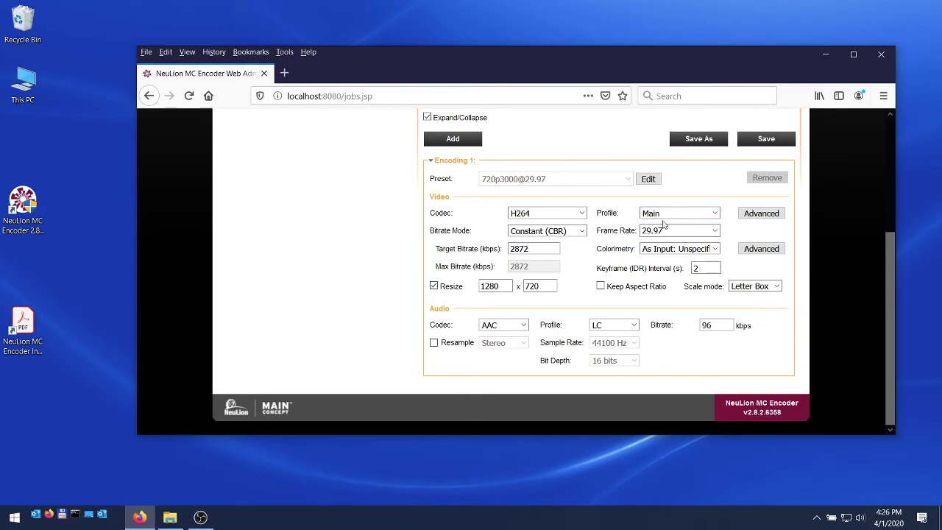
{"action": "left_click", "coordinate": [715, 214]}
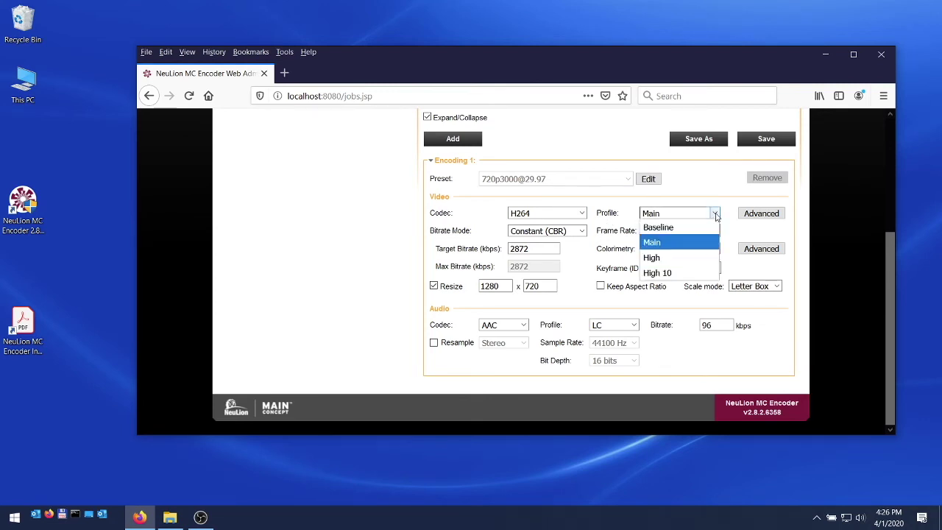
{"action": "left_click", "coordinate": [690, 257]}
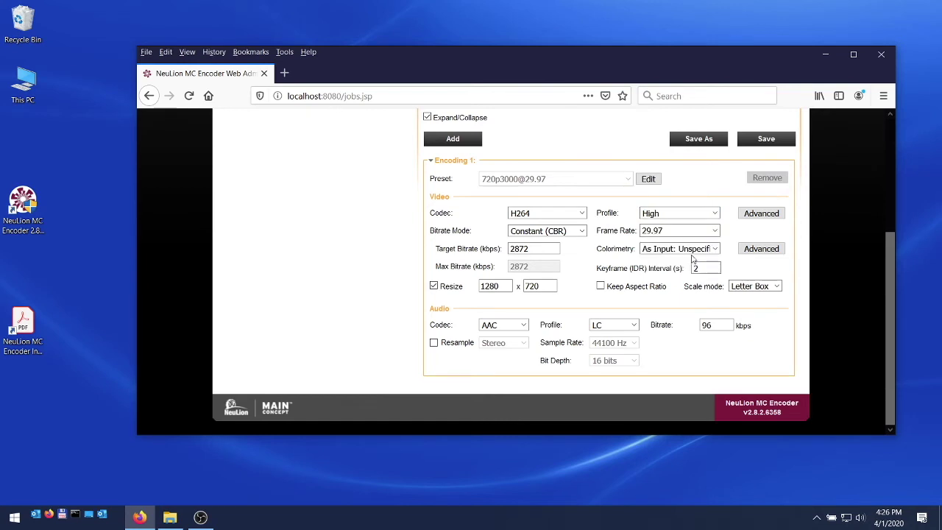
Use variable bitrate (VBR) with a 5000 kbps target and keep the aspect ratio
{"action": "left_click", "coordinate": [582, 231]}
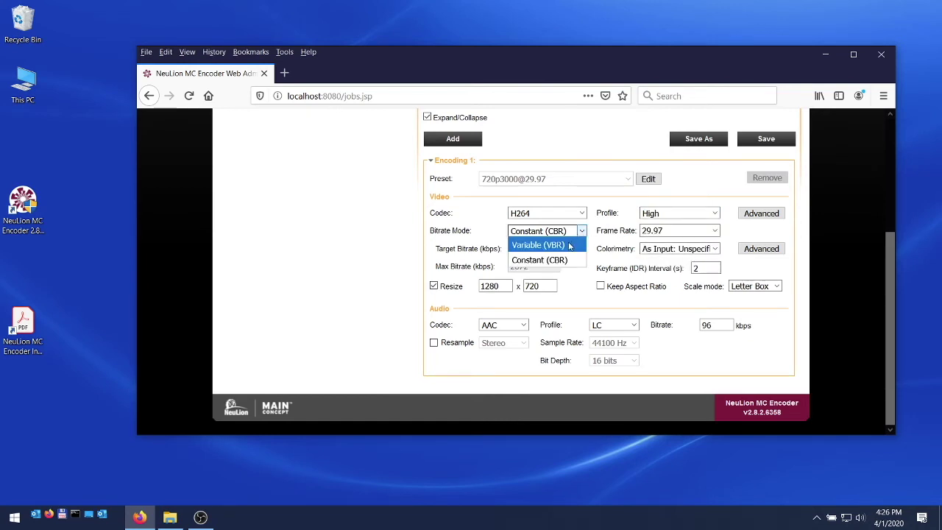
{"action": "left_click", "coordinate": [567, 245]}
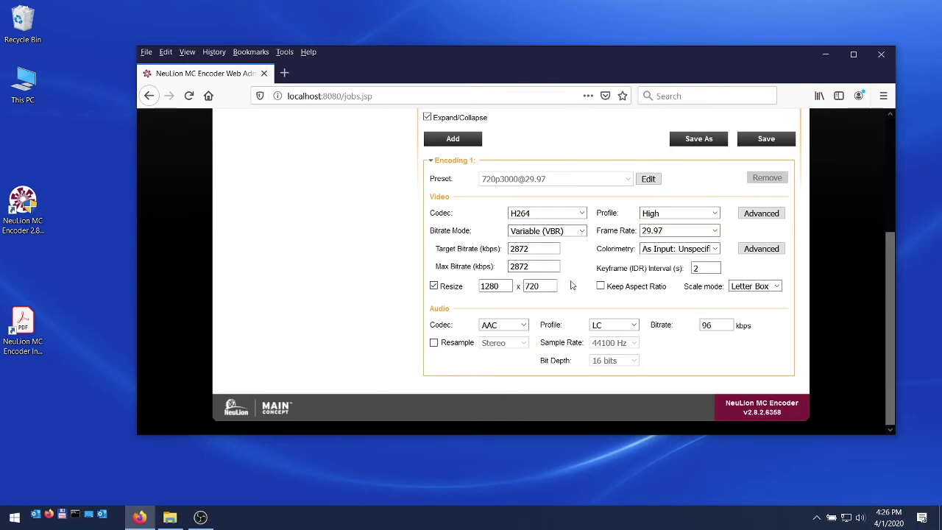
{"action": "left_click", "coordinate": [601, 287]}
{"action": "left_click_drag", "start_coordinate": [539, 251], "coordinate": [506, 255]}
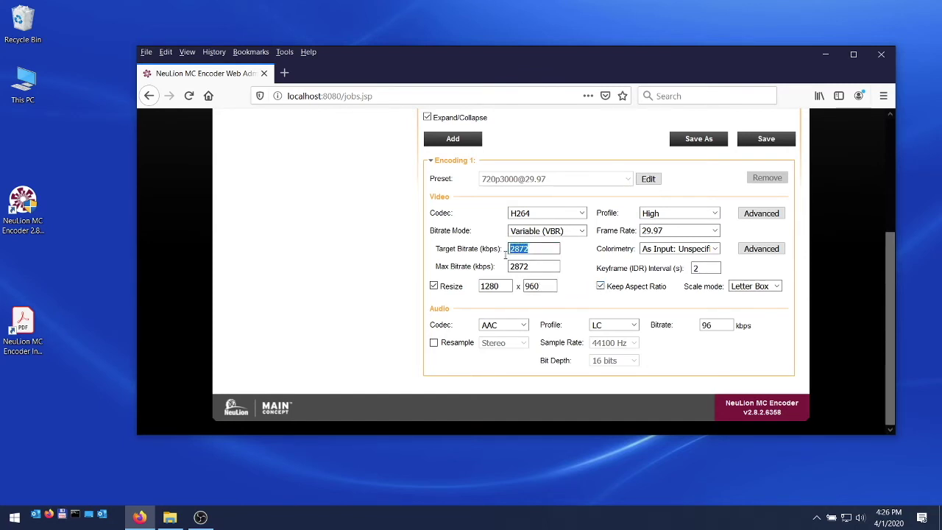
{"action": "type", "text": "500"}
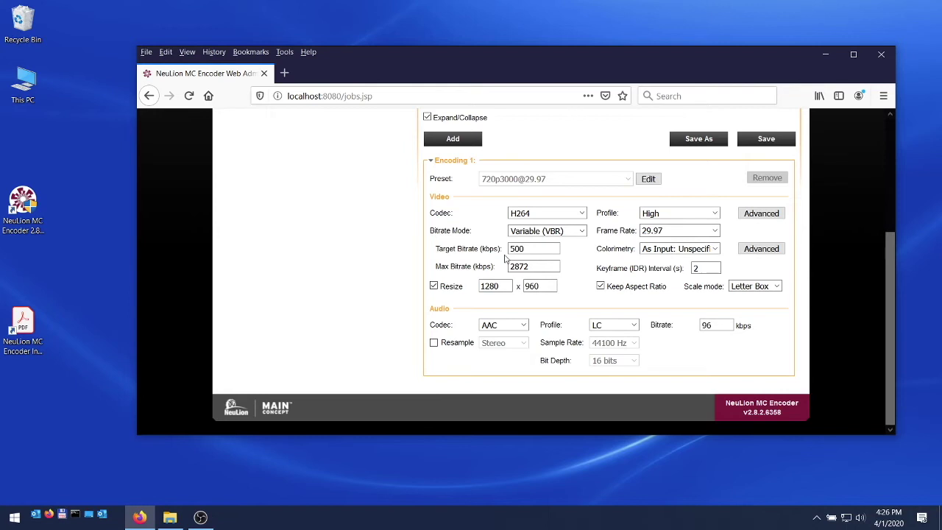
{"action": "type", "text": "0"}
{"action": "key", "text": "Tab"}
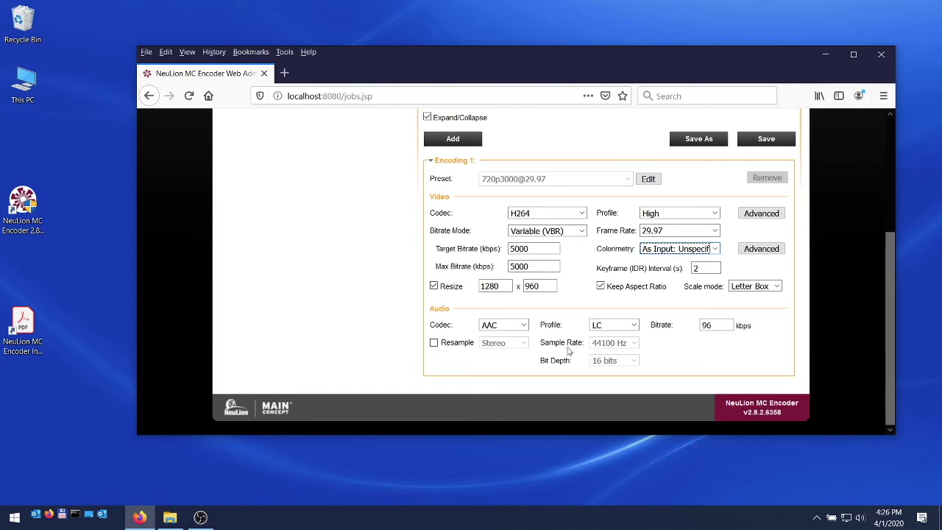
Turn on audio resampling with a 48000 Hz sample rate
{"action": "left_click", "coordinate": [434, 344]}
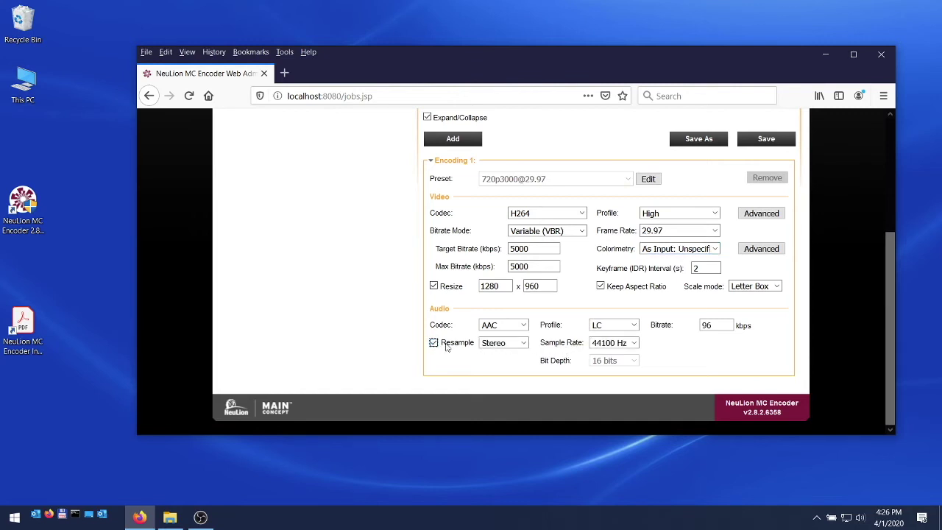
{"action": "left_click", "coordinate": [633, 345]}
{"action": "left_click", "coordinate": [624, 286]}
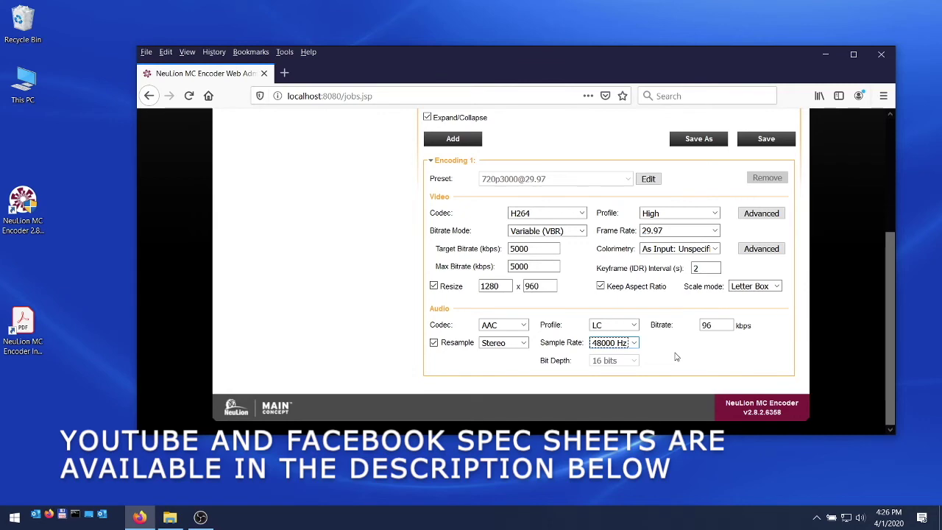
{"action": "scroll", "coordinate": [676, 357], "scroll_direction": "up", "scroll_amount": 5}
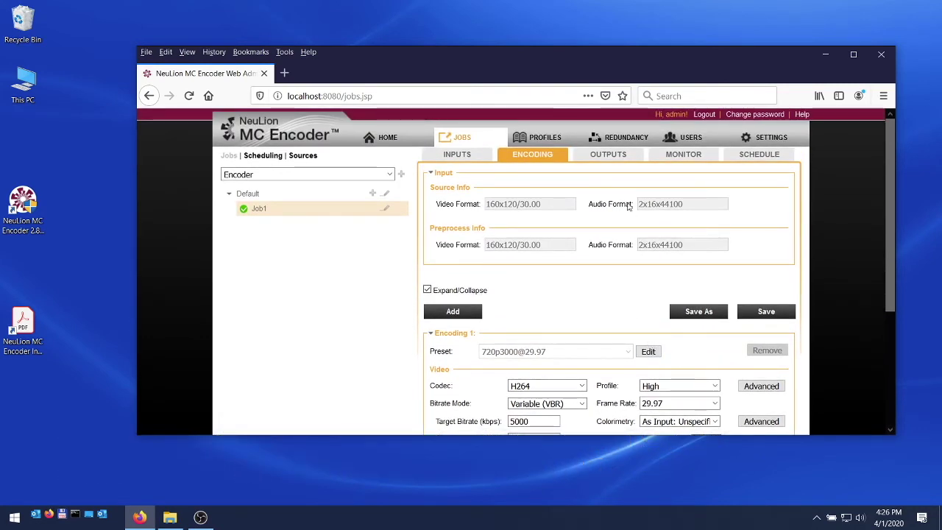
{"action": "left_click", "coordinate": [613, 157]}
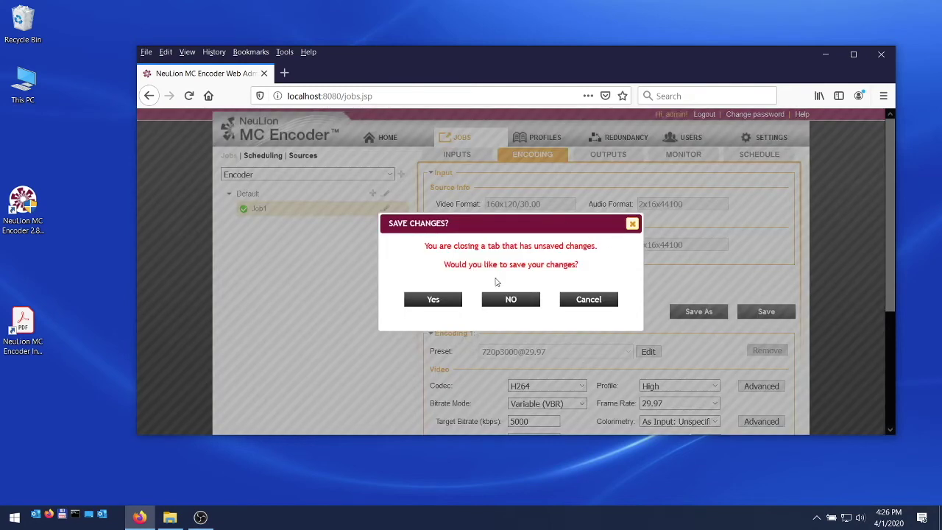
Save the encoding changes and inspect the RTMP output's stream address
{"action": "left_click", "coordinate": [450, 298]}
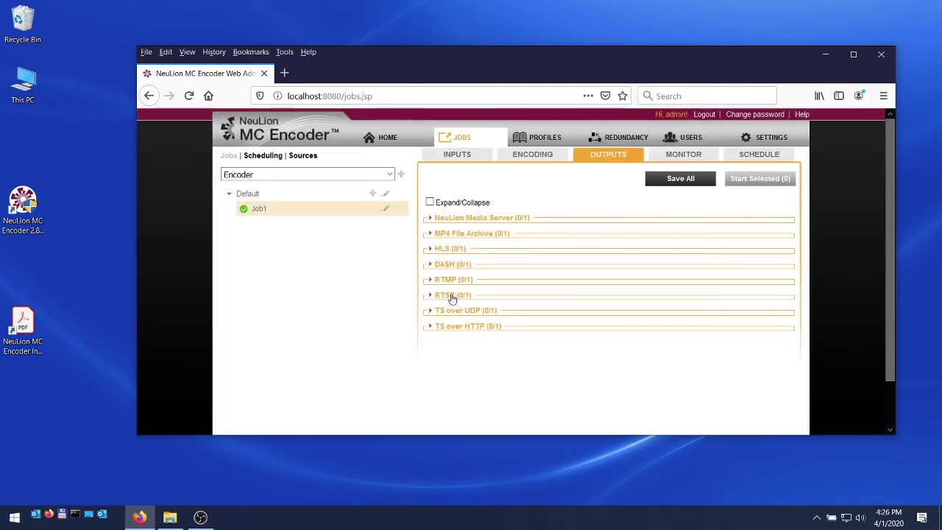
{"action": "left_click", "coordinate": [431, 280]}
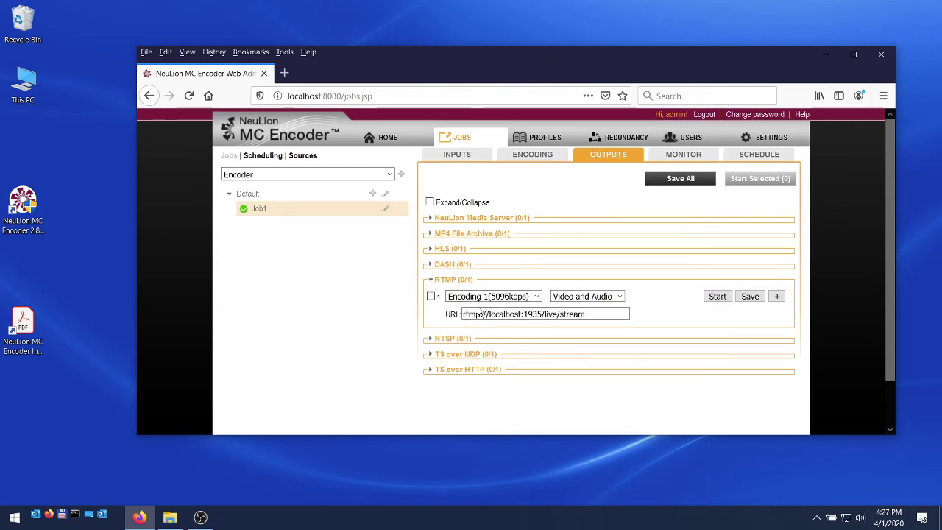
{"action": "left_click", "coordinate": [584, 318]}
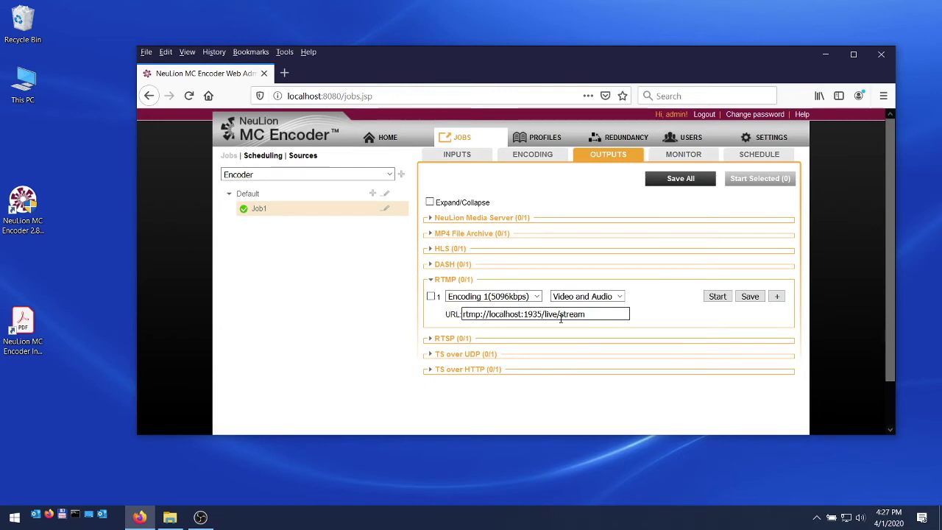
{"action": "left_click", "coordinate": [432, 279]}
Review the HLS and DASH outputs, leaving both CDNs set to None
{"action": "left_click", "coordinate": [430, 265]}
{"action": "left_click", "coordinate": [431, 250]}
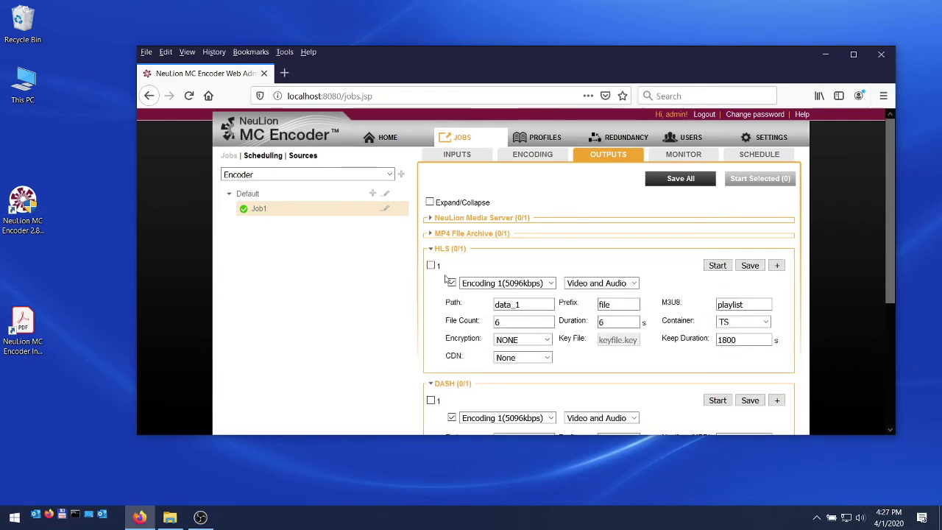
{"action": "scroll", "coordinate": [476, 303], "scroll_direction": "down", "scroll_amount": 3}
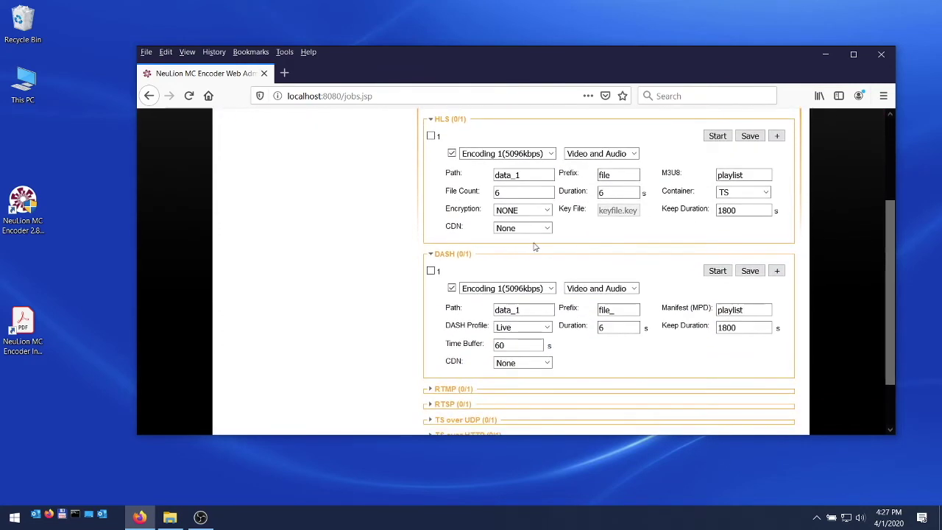
{"action": "left_click", "coordinate": [547, 229]}
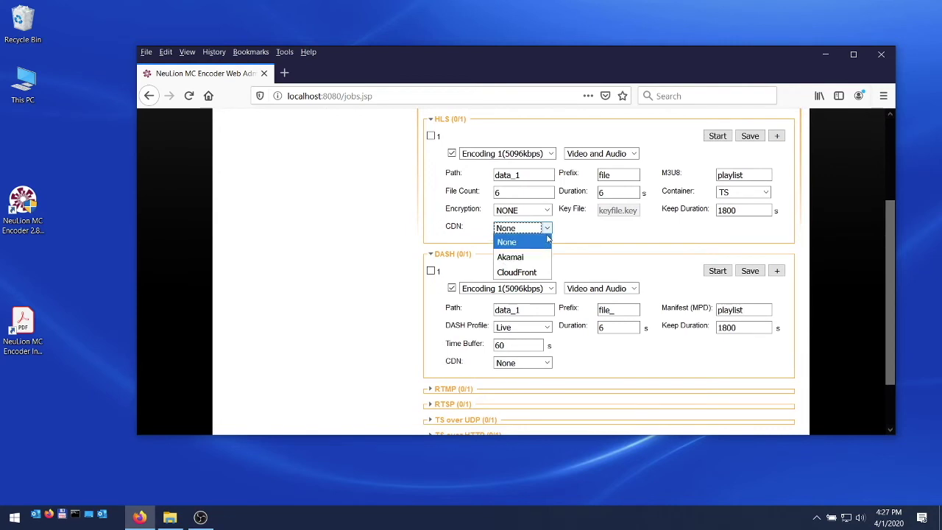
{"action": "left_click", "coordinate": [548, 229]}
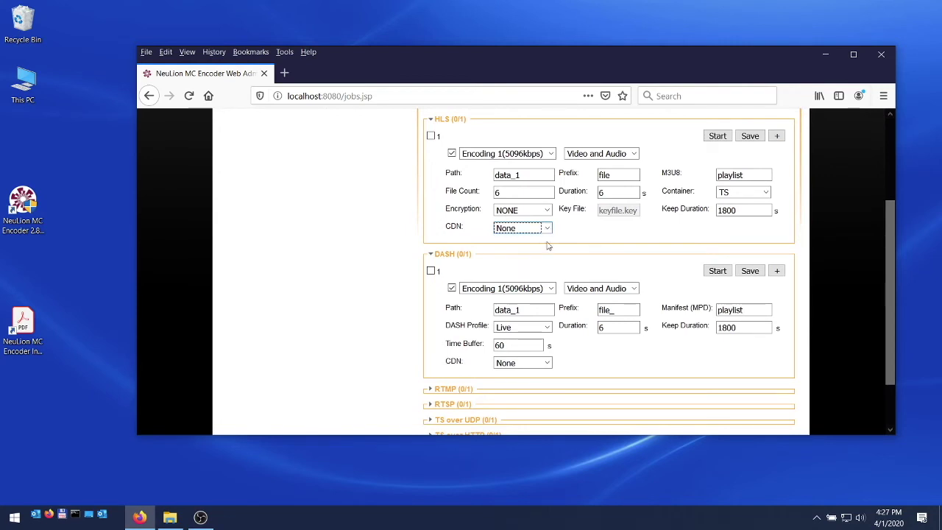
{"action": "left_click", "coordinate": [547, 363]}
{"action": "left_click", "coordinate": [548, 363]}
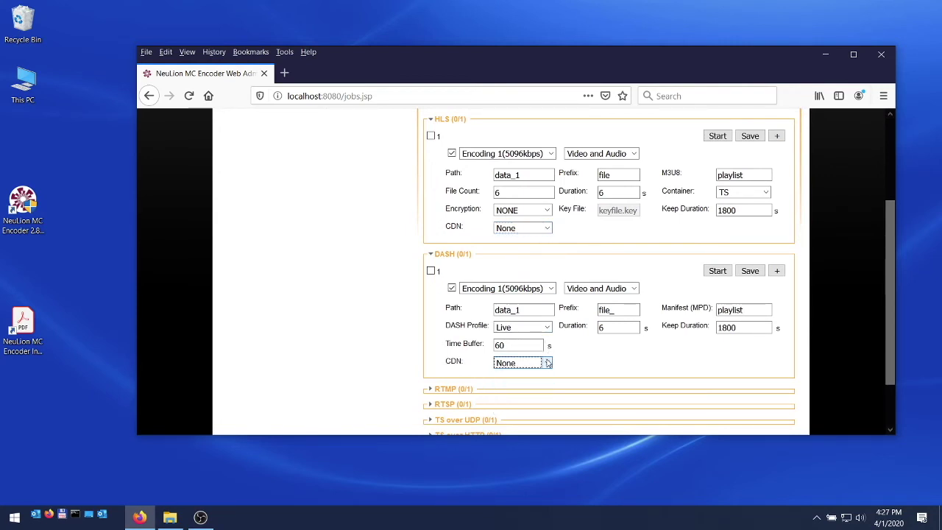
{"action": "left_click", "coordinate": [432, 254]}
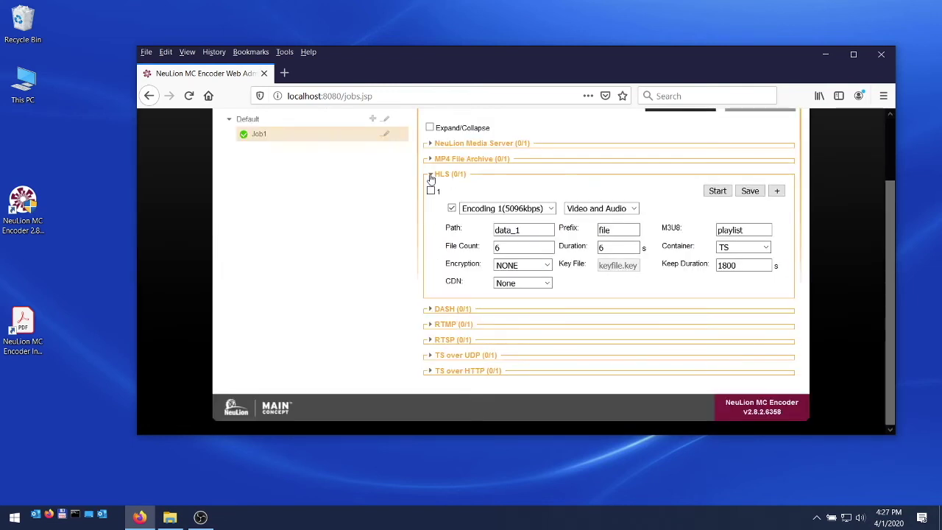
Set the MP4 File Archive output path to c:\captures
{"action": "left_click", "coordinate": [430, 175]}
{"action": "left_click", "coordinate": [432, 185]}
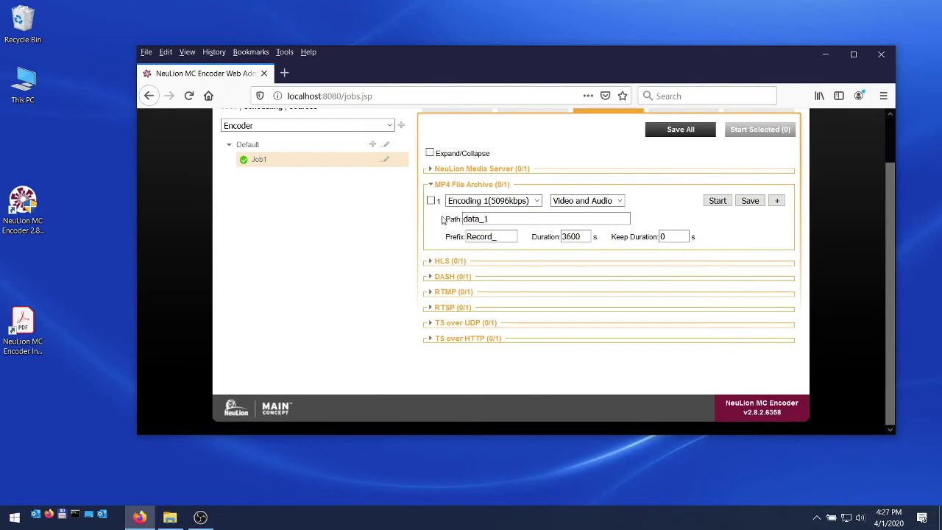
{"action": "double_click", "coordinate": [465, 220]}
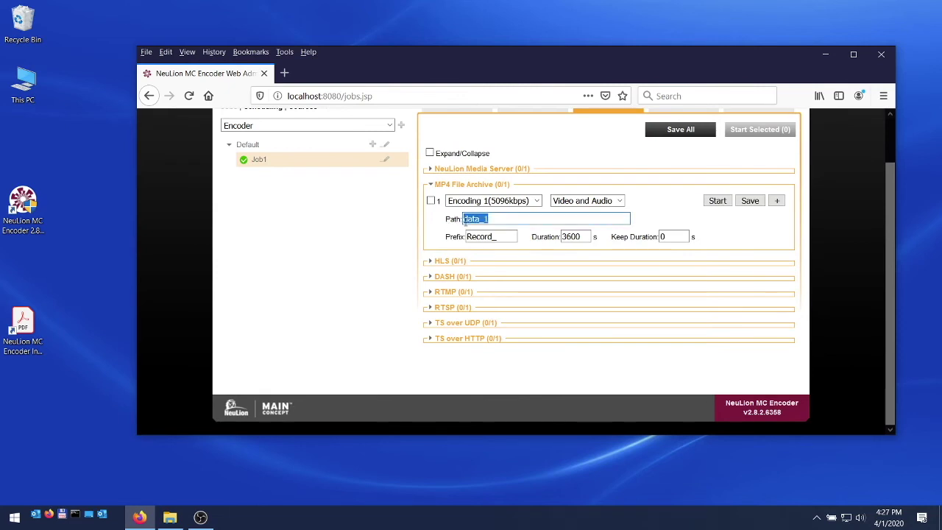
{"action": "type", "text": "c:\\captures"}
Start recording the MP4 archive and bring up the job's live monitoring stats
{"action": "scroll", "coordinate": [716, 228], "scroll_direction": "up", "scroll_amount": 1}
{"action": "left_click", "coordinate": [717, 250]}
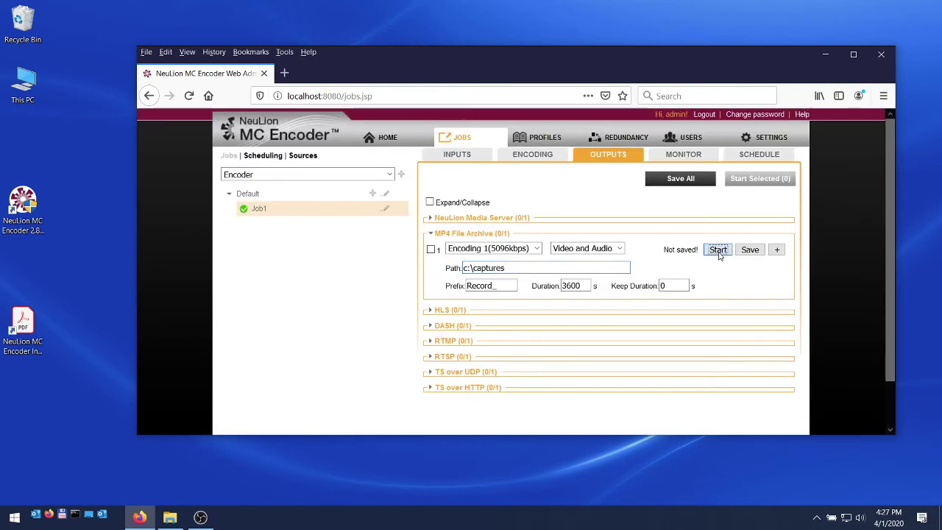
{"action": "left_click", "coordinate": [690, 156]}
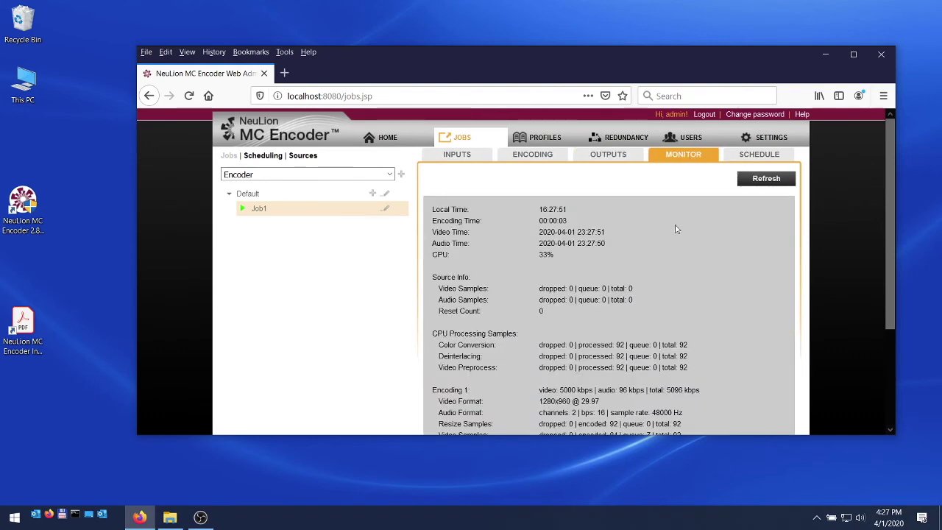
Check the Monitor stats show 5000 kbps video and 48000 Hz audio, then return to Outputs
{"action": "scroll", "coordinate": [719, 309], "scroll_direction": "down", "scroll_amount": 3}
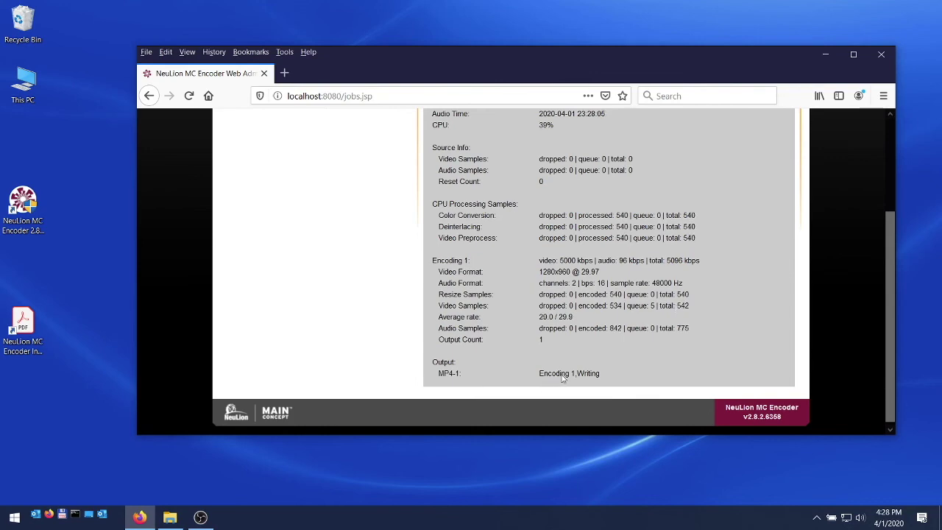
{"action": "scroll", "coordinate": [693, 312], "scroll_direction": "up", "scroll_amount": 3}
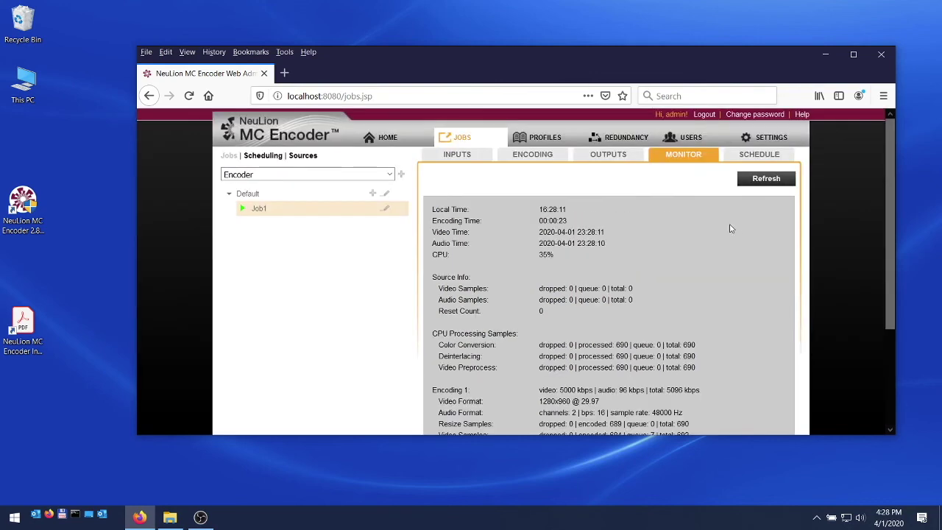
{"action": "left_click", "coordinate": [617, 159]}
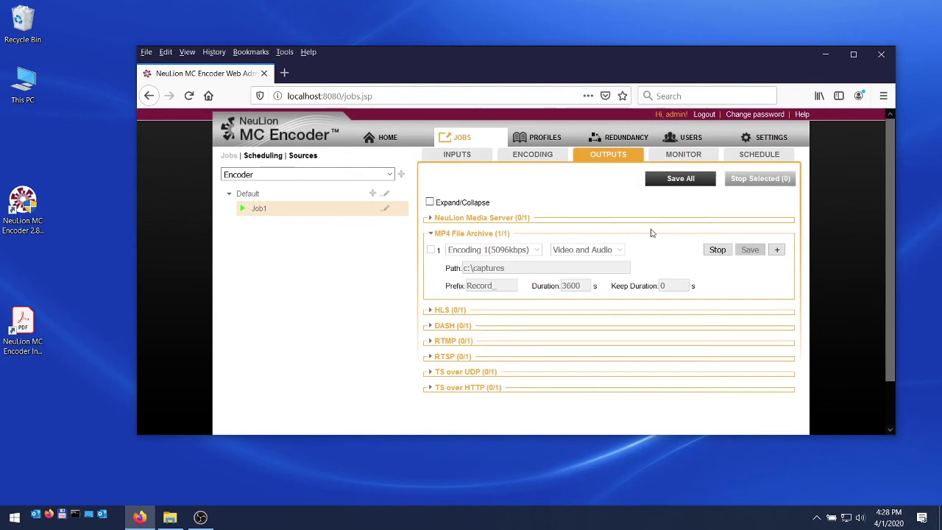
Stop the MP4 recording and restore the Captures folder holding the recorded MP4 file
{"action": "left_click", "coordinate": [715, 252]}
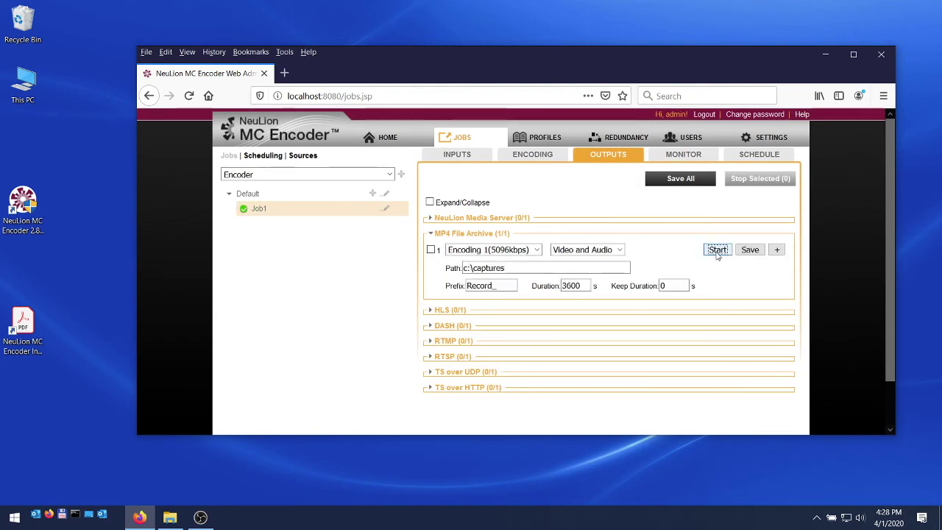
{"action": "mouse_move", "coordinate": [169, 517]}
{"action": "left_click", "coordinate": [169, 478]}
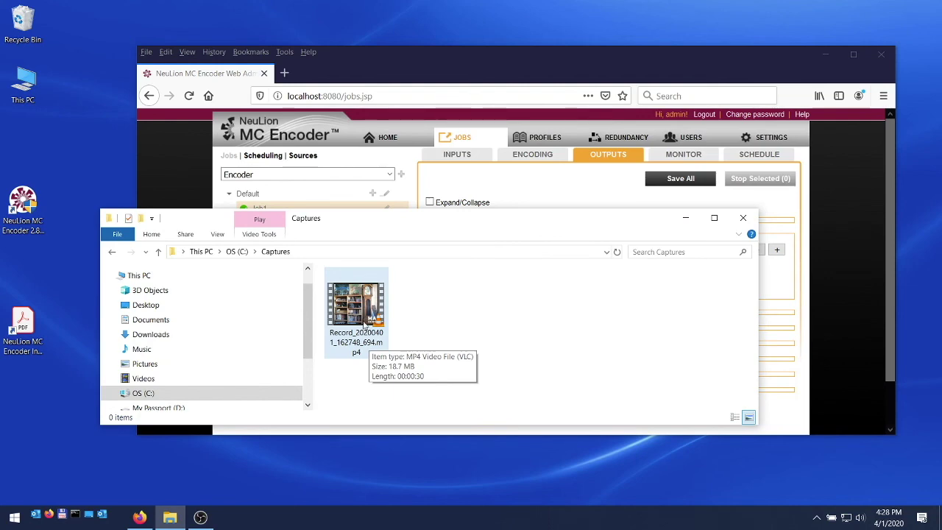
{"action": "double_click", "coordinate": [364, 322]}
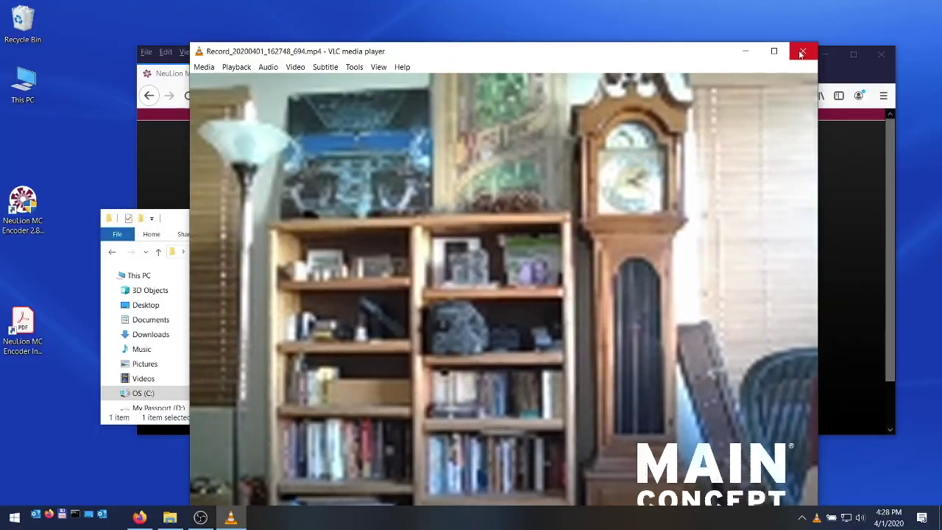
{"action": "left_click", "coordinate": [801, 53]}
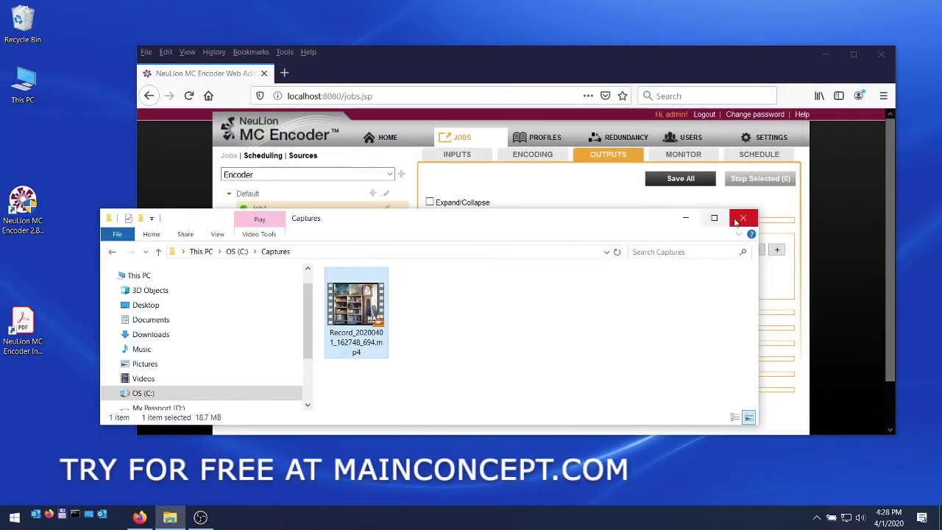